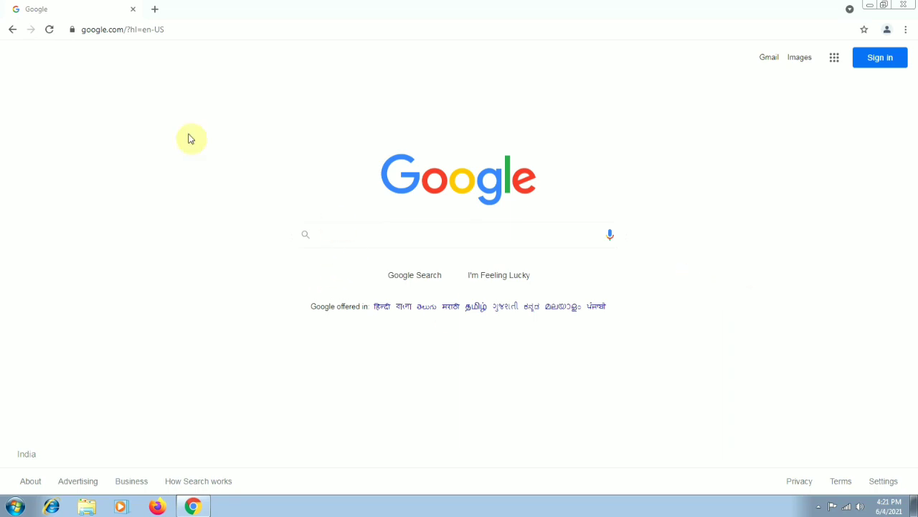
Search the web for "tds payment online" and open the e-TDS/TCS result from tin-nsdl.com.
left_click(127, 30)
type("t")
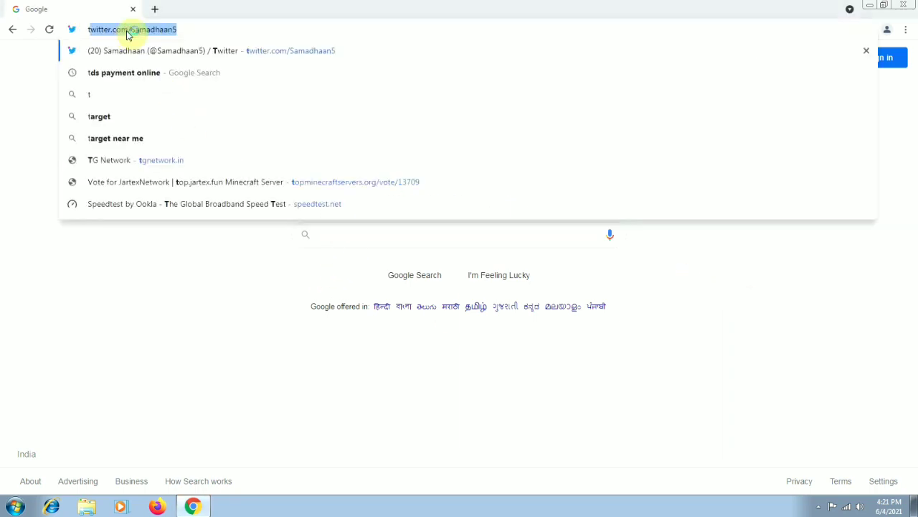
type("ds pay")
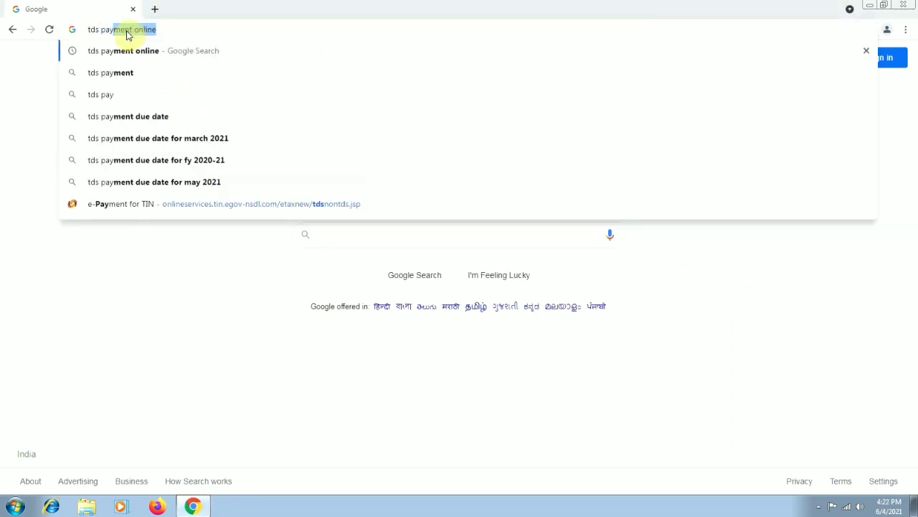
key("Return")
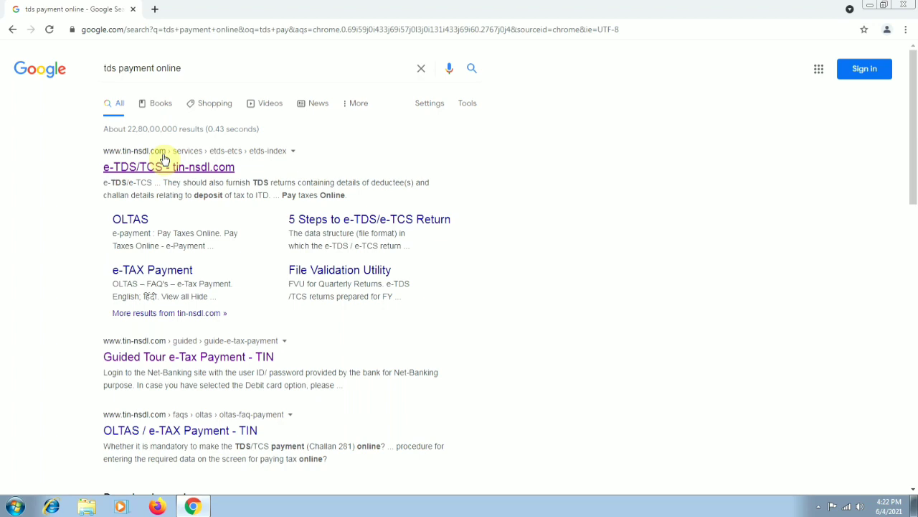
left_click(210, 170)
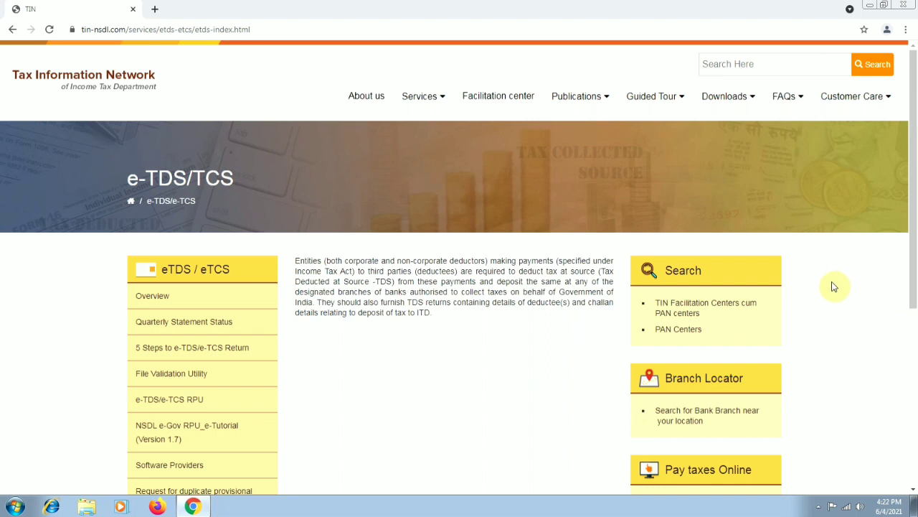
Open the online tax payment page from the Pay taxes Online section of the e-TDS/TCS page.
scroll(834, 285, "down", 2)
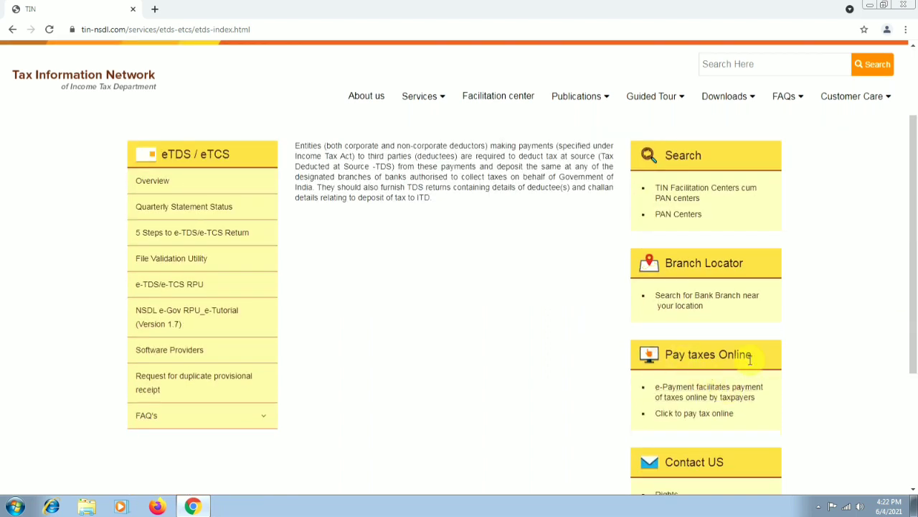
scroll(826, 318, "down", 3)
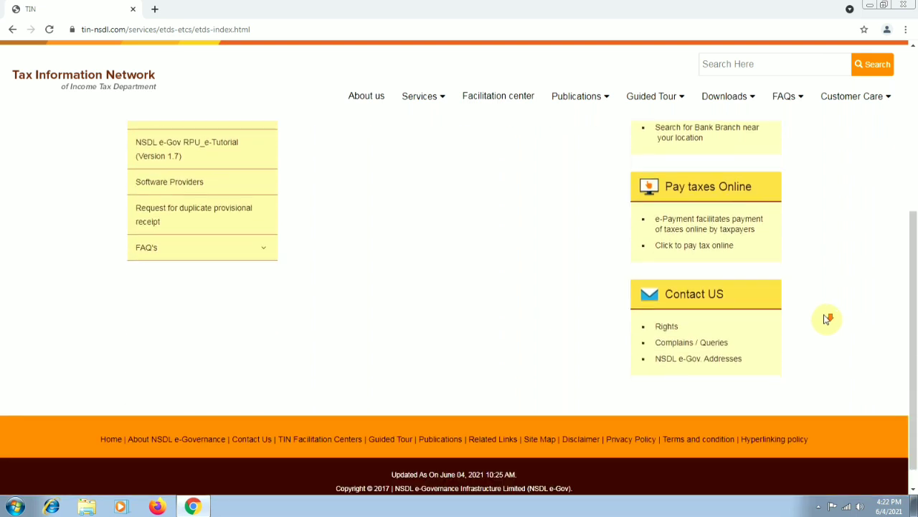
left_click(692, 244)
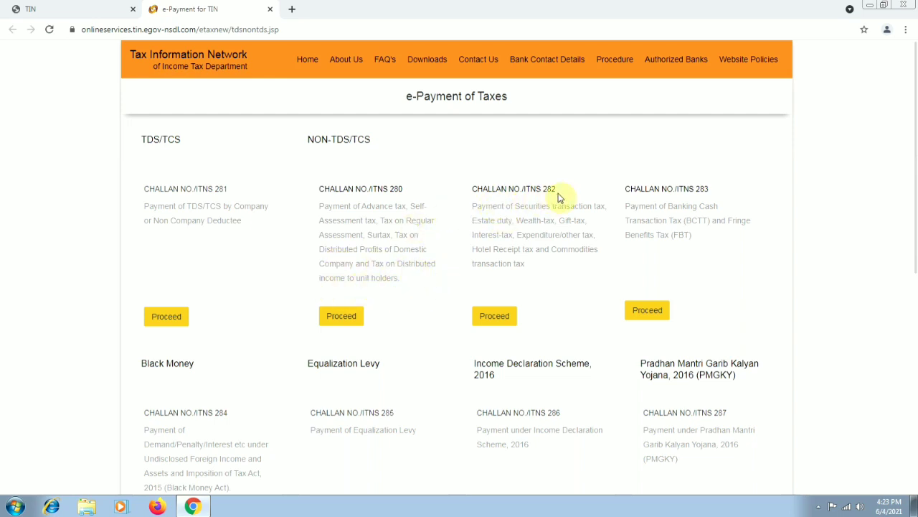
Look through the available challans and proceed with Challan No./ITNS 281 for TDS/TCS payment.
scroll(237, 241, "down", 1)
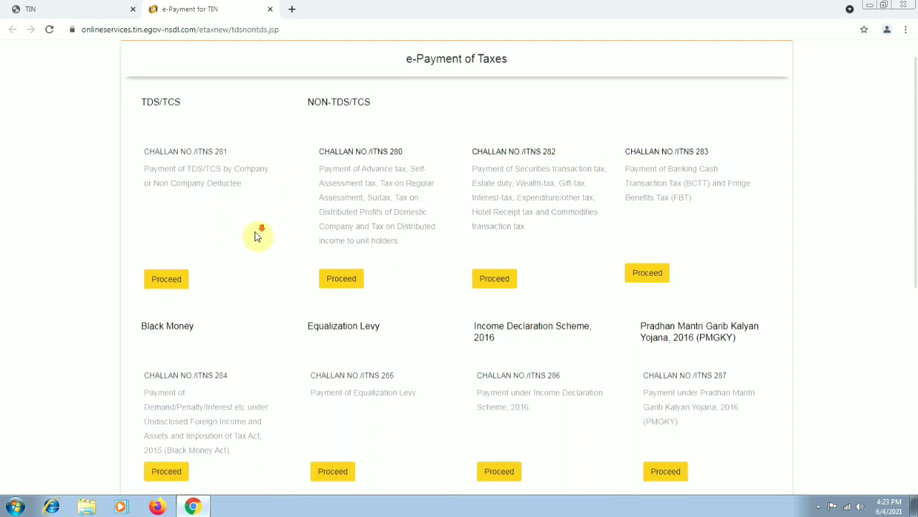
scroll(268, 303, "down", 2)
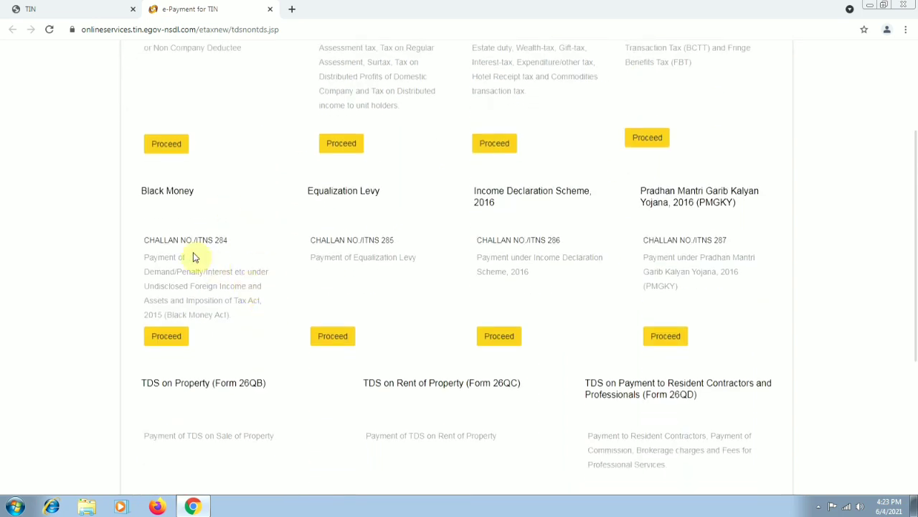
scroll(621, 211, "down", 2)
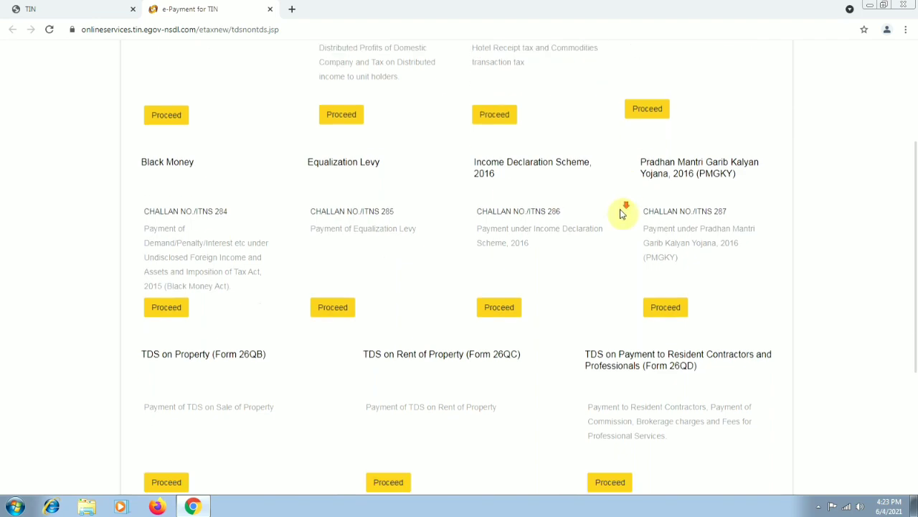
scroll(506, 390, "down", 1)
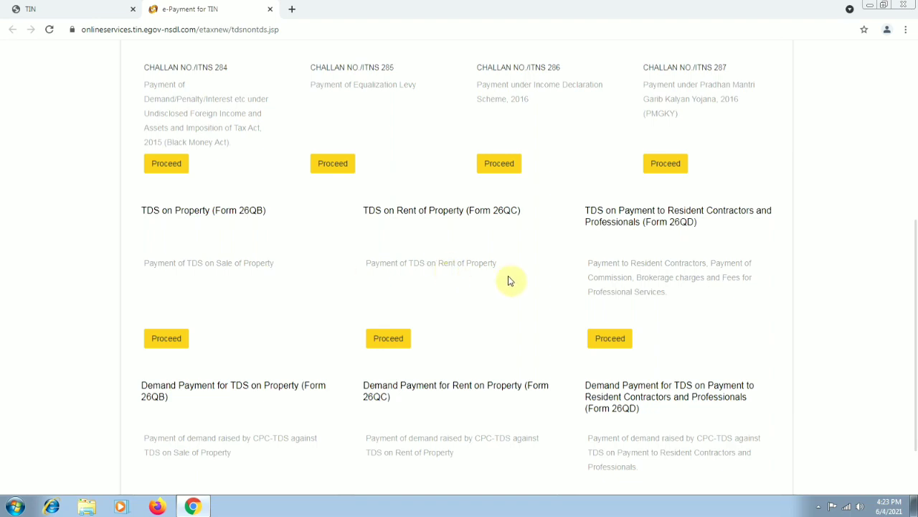
scroll(522, 283, "up", 5)
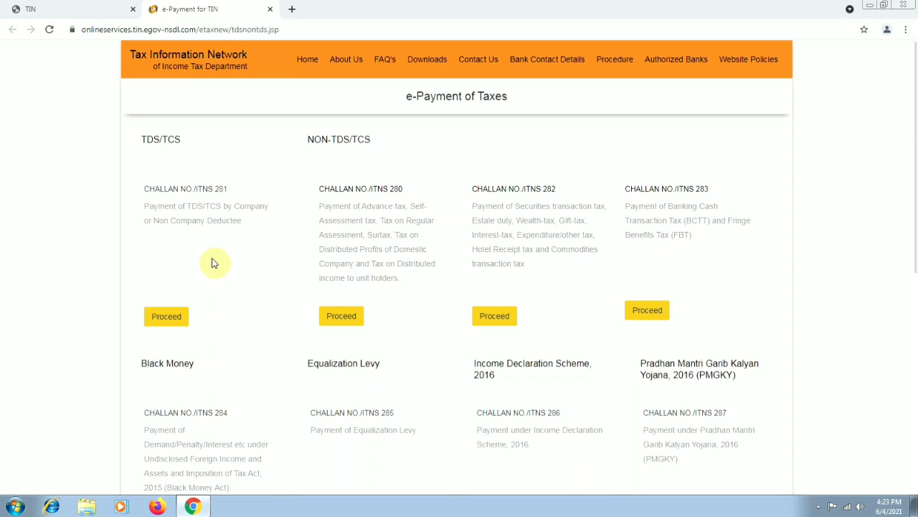
left_click(165, 321)
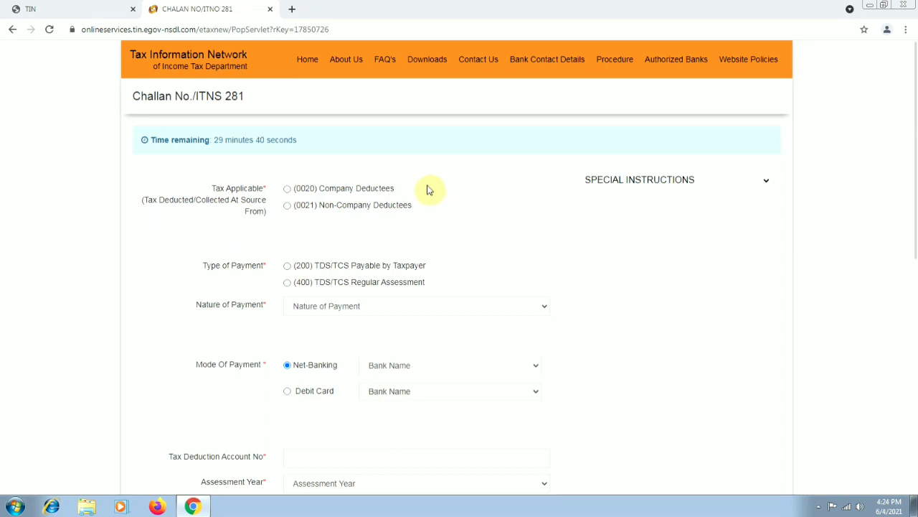
Set Tax Applicable to (0021) Non-Company Deductees and Type of Payment to (200) TDS/TCS Payable by Taxpayer.
left_click(287, 189)
left_click(295, 208)
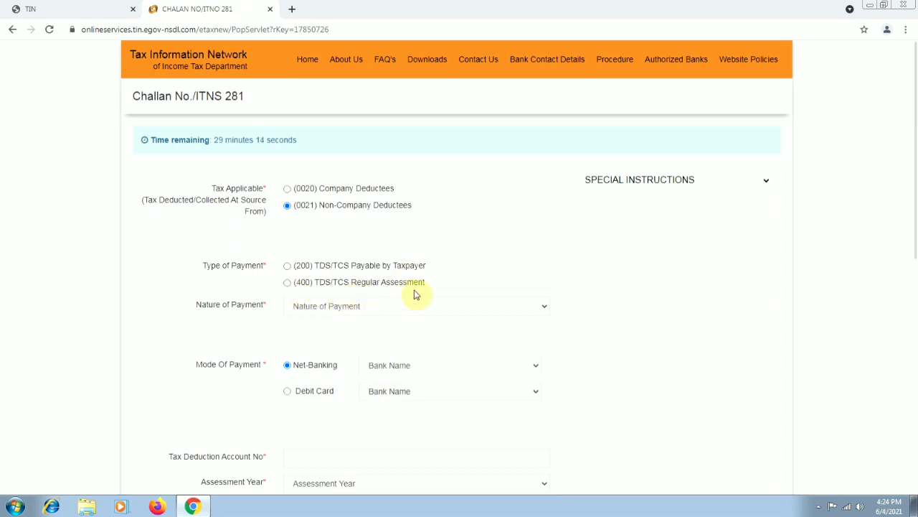
left_click(288, 267)
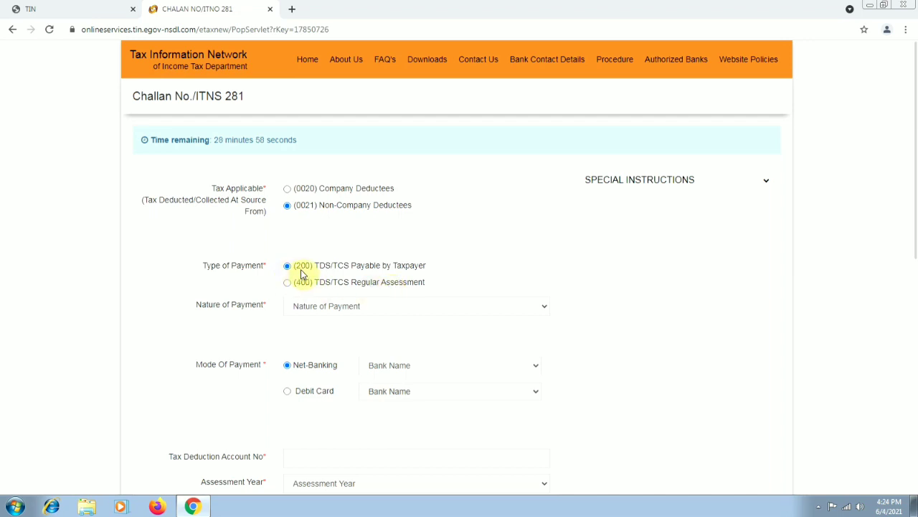
Set the Nature of Payment to 94I - Rent.
left_click(518, 307)
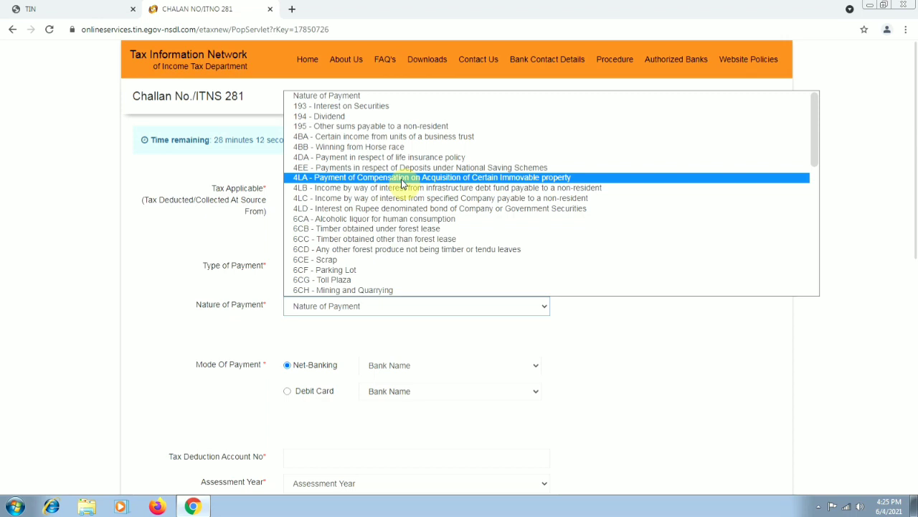
scroll(401, 182, "down", 10)
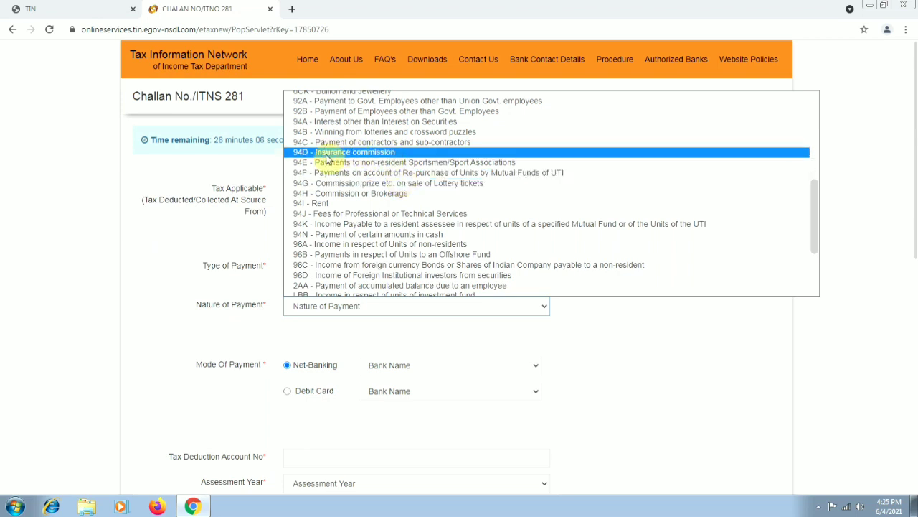
scroll(373, 147, "up", 3)
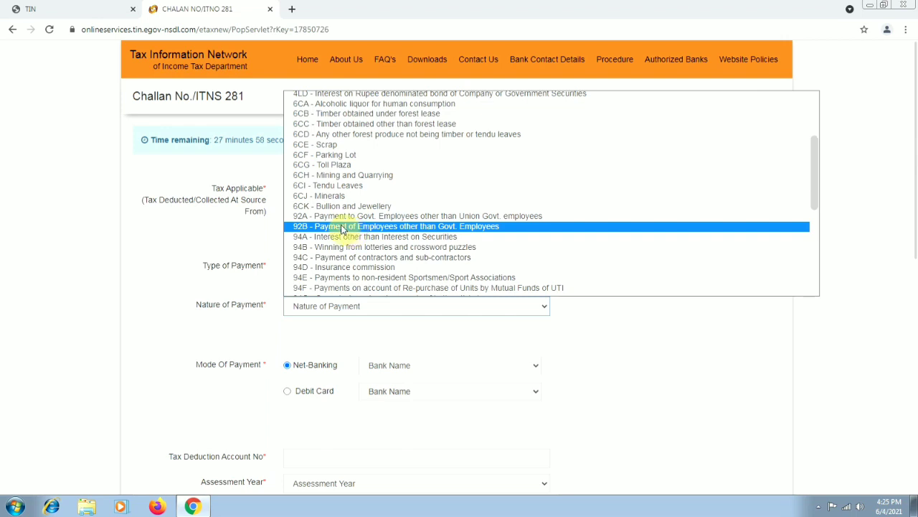
scroll(343, 228, "down", 3)
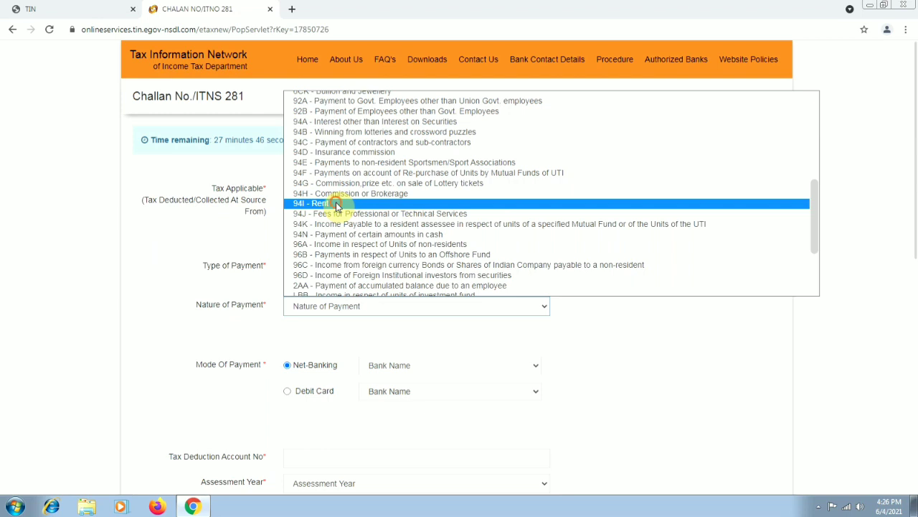
left_click(336, 205)
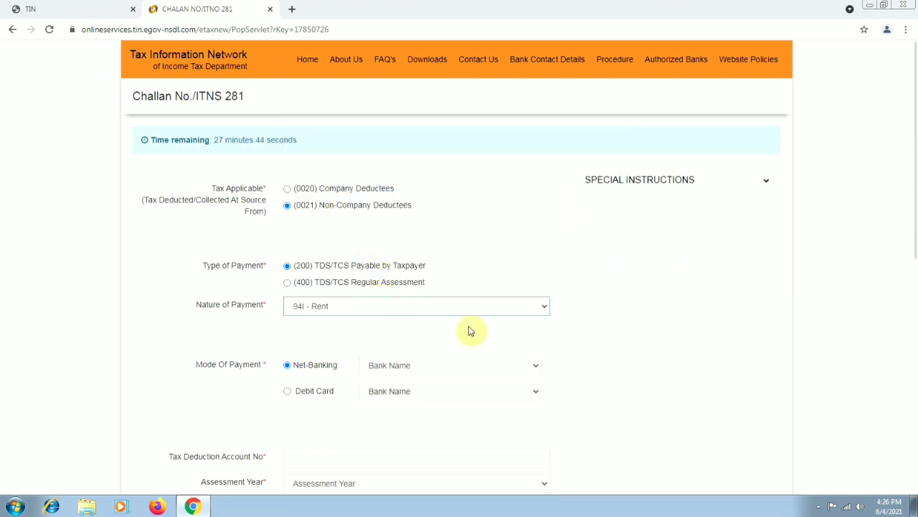
Set the Mode of Payment to Net-Banking with State Bank of India as the bank.
scroll(470, 328, "down", 1)
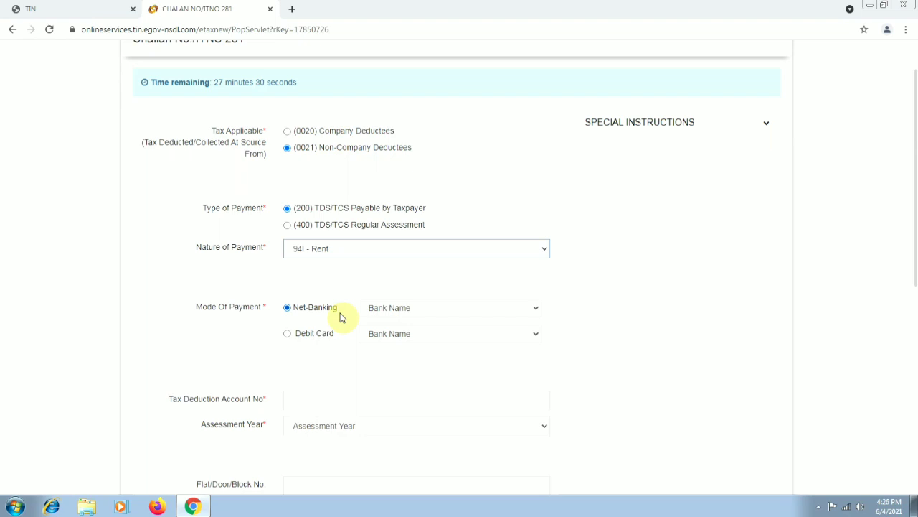
left_click(288, 336)
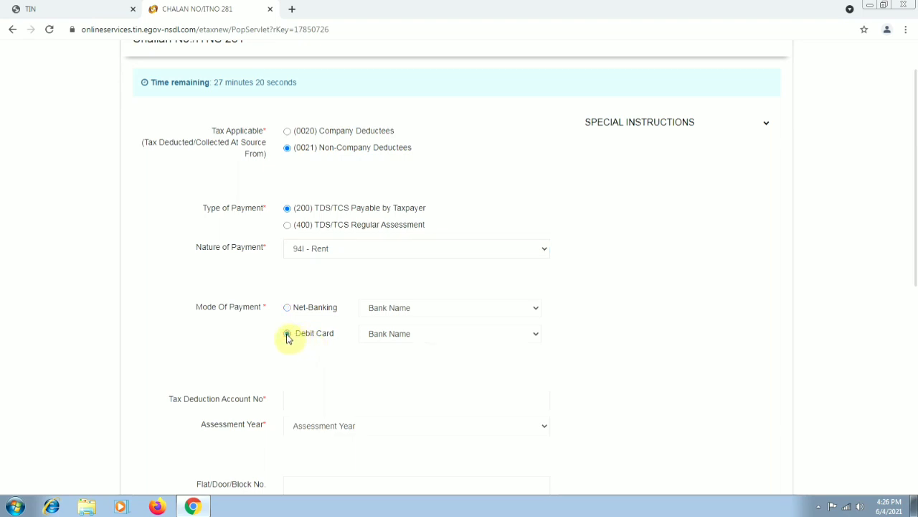
left_click(287, 308)
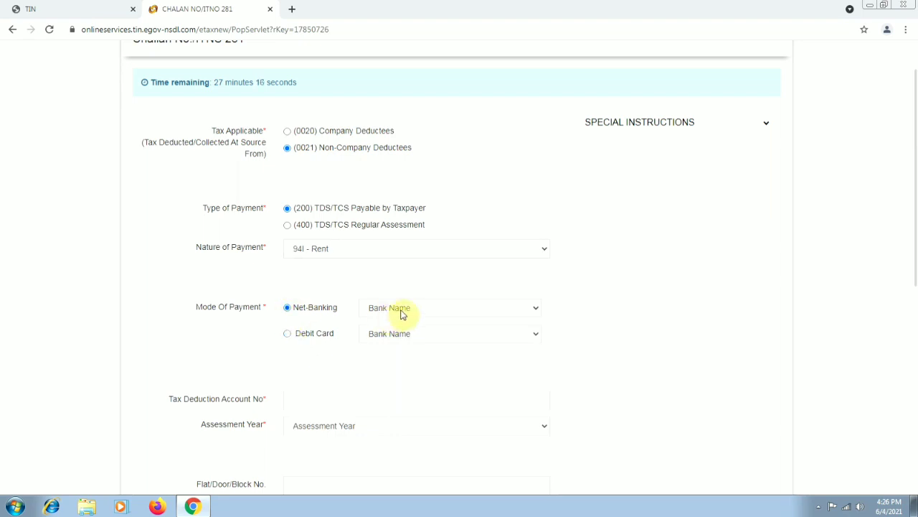
left_click(514, 310)
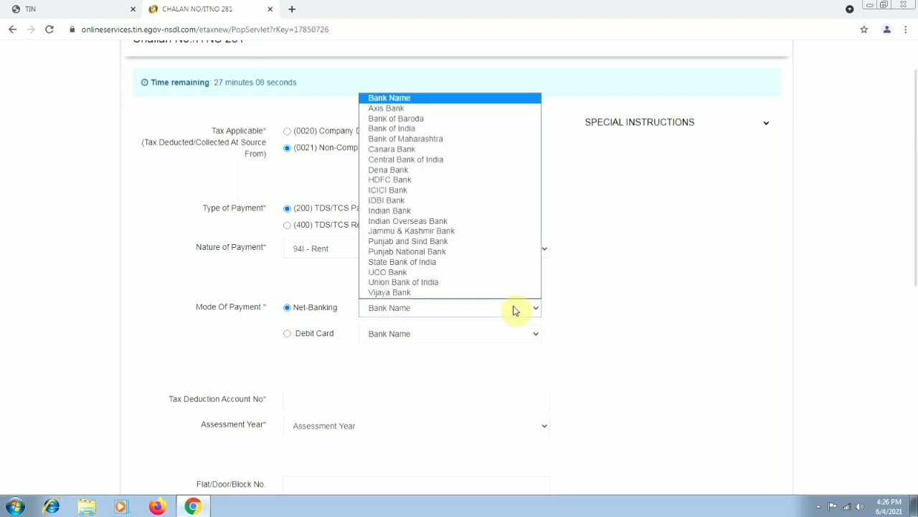
left_click(454, 262)
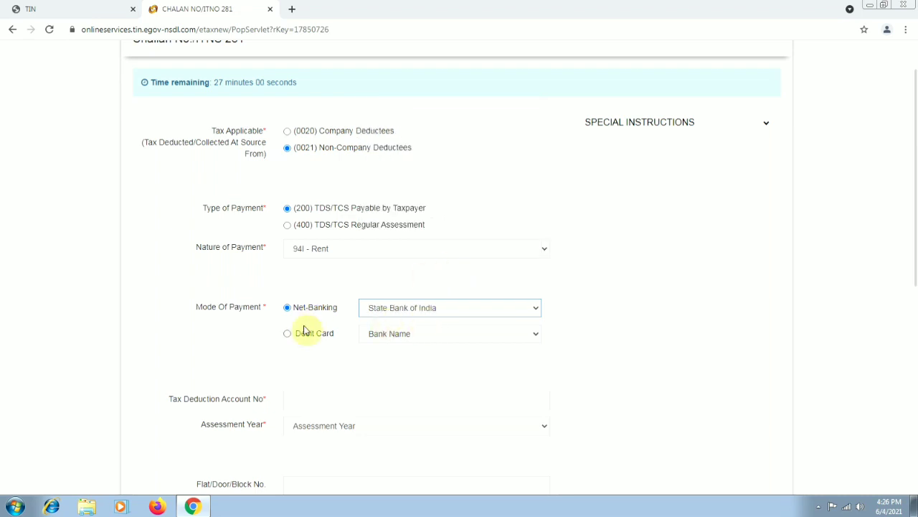
Go past the Tax Deduction Account No field and set the Assessment Year to 2022-23.
scroll(411, 355, "down", 1)
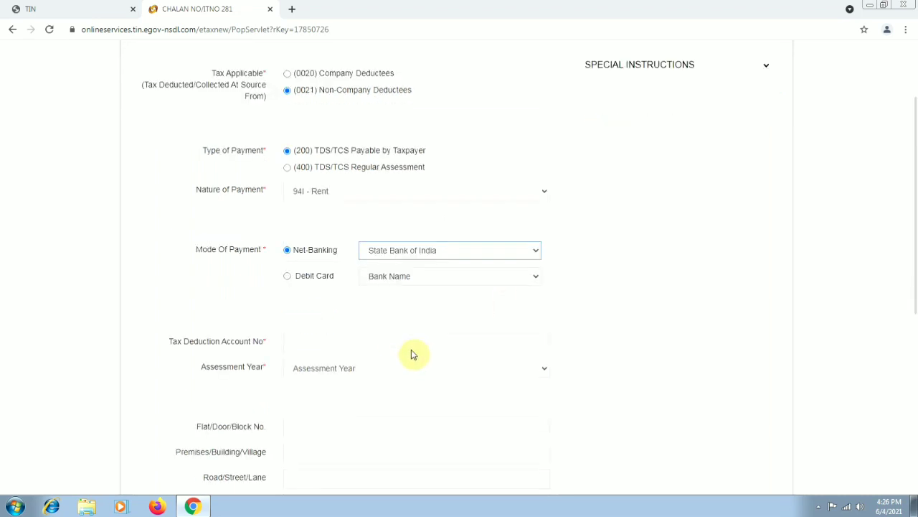
left_click(312, 346)
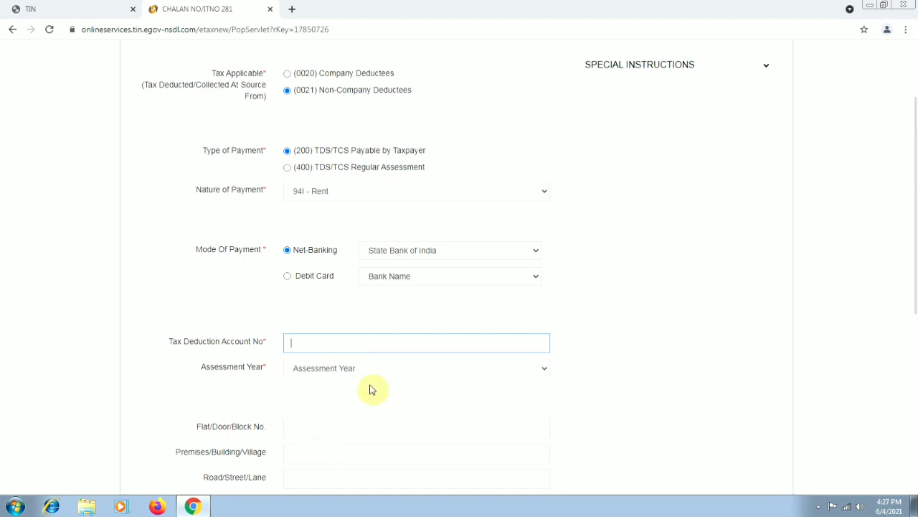
scroll(371, 389, "down", 1)
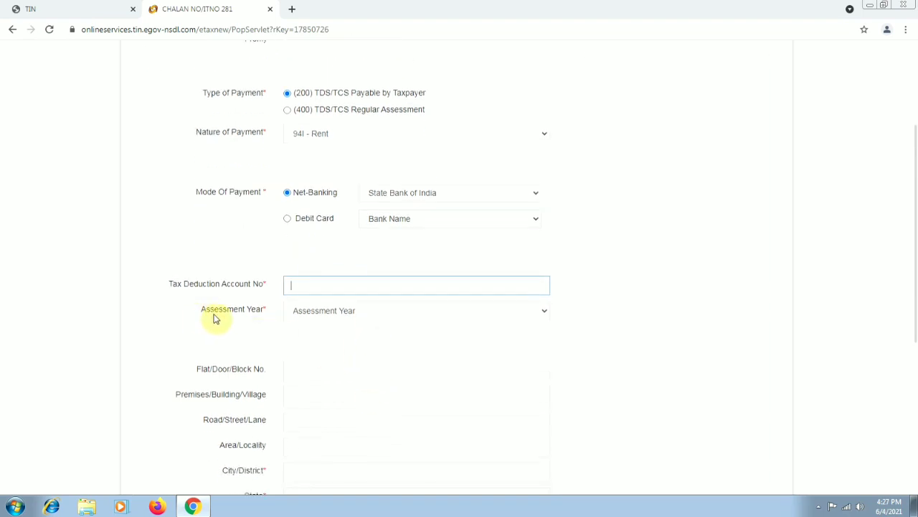
left_click(419, 311)
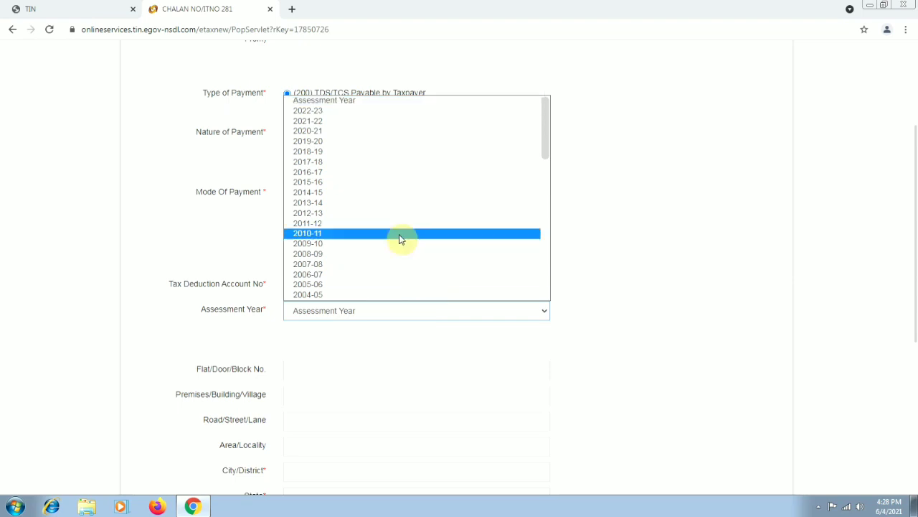
left_click(341, 112)
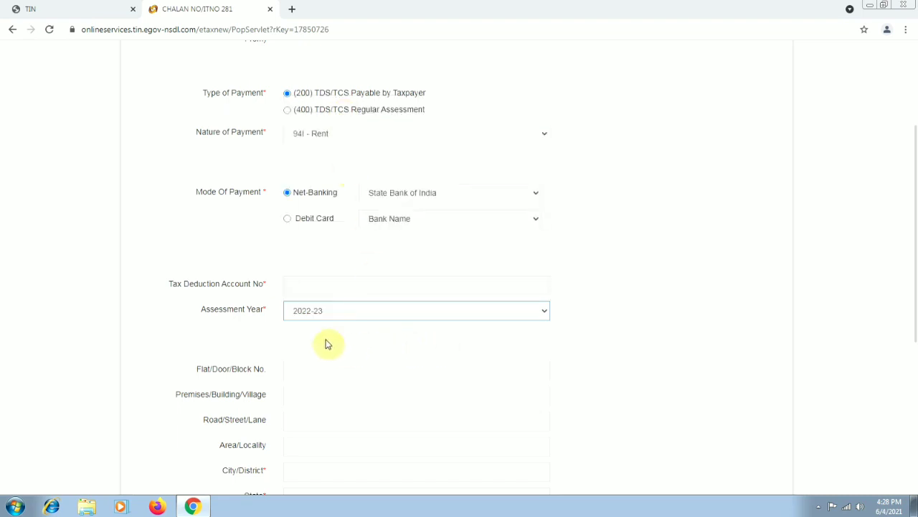
Go through the address and contact fields, from Flat/Door/Block No. to Pin Code, Email ID and Mobile No., without filling them in.
scroll(353, 336, "down", 1)
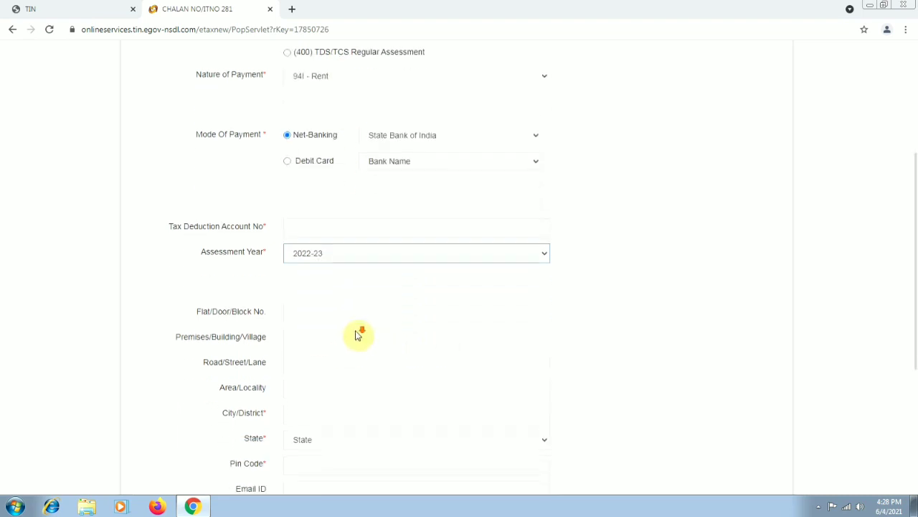
scroll(324, 313, "down", 1)
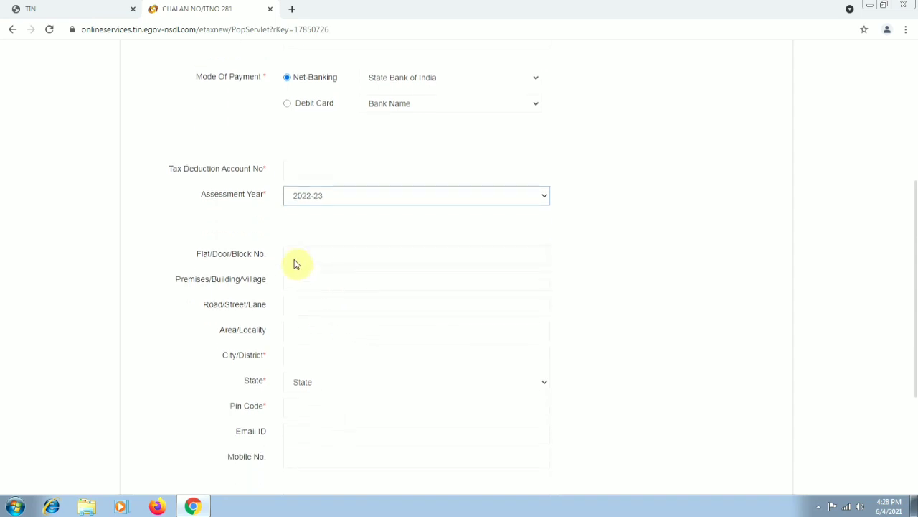
left_click(291, 256)
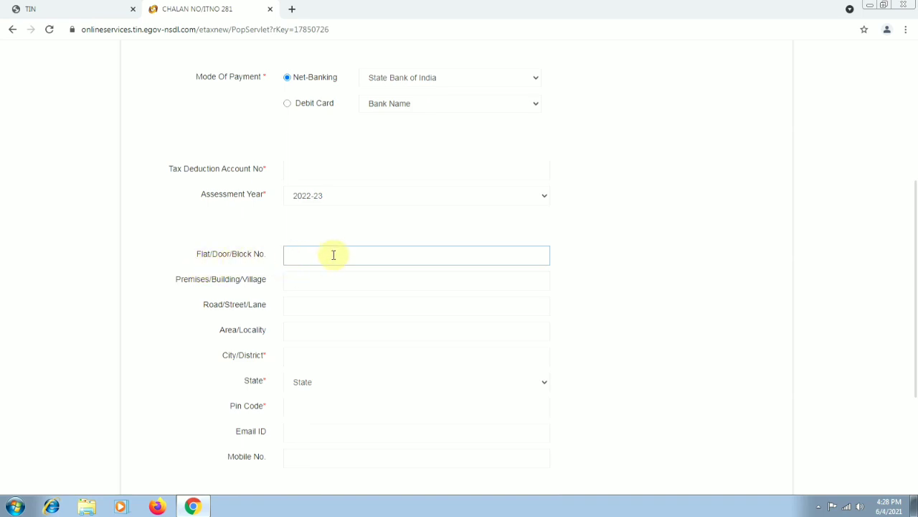
scroll(334, 255, "down", 1)
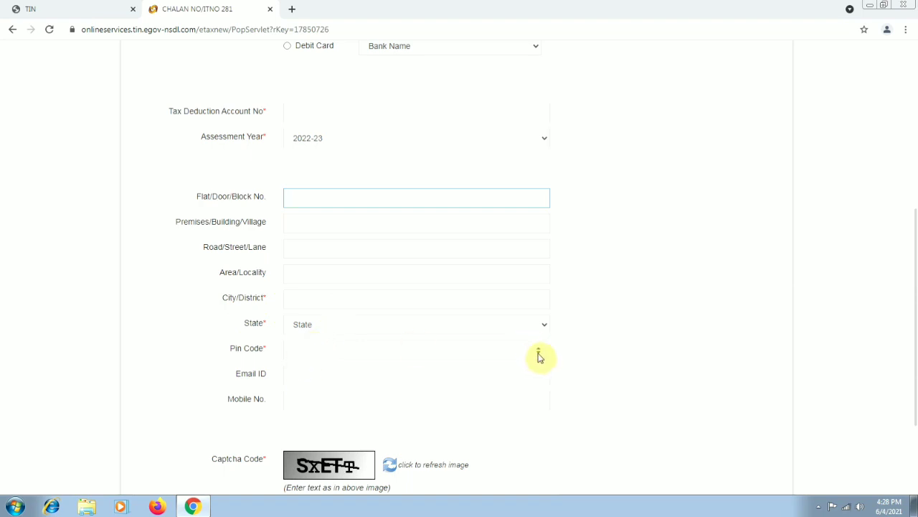
left_click(303, 375)
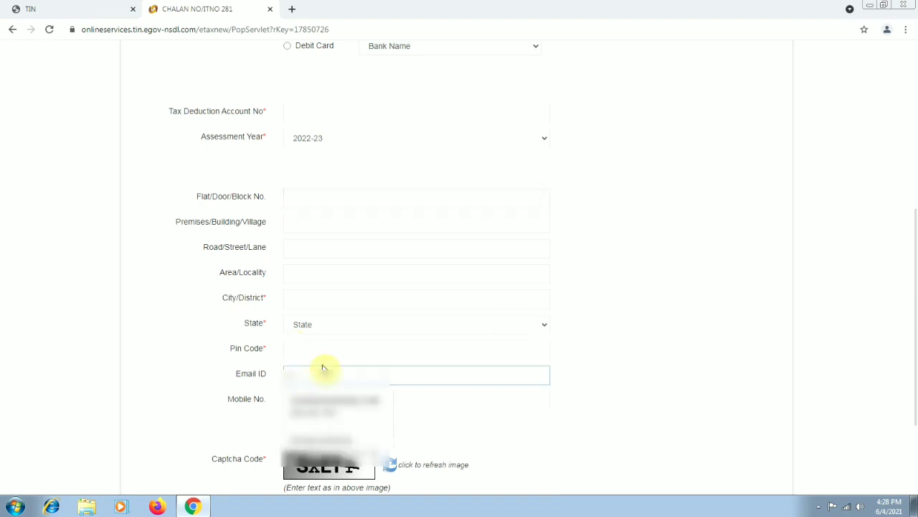
left_click(347, 351)
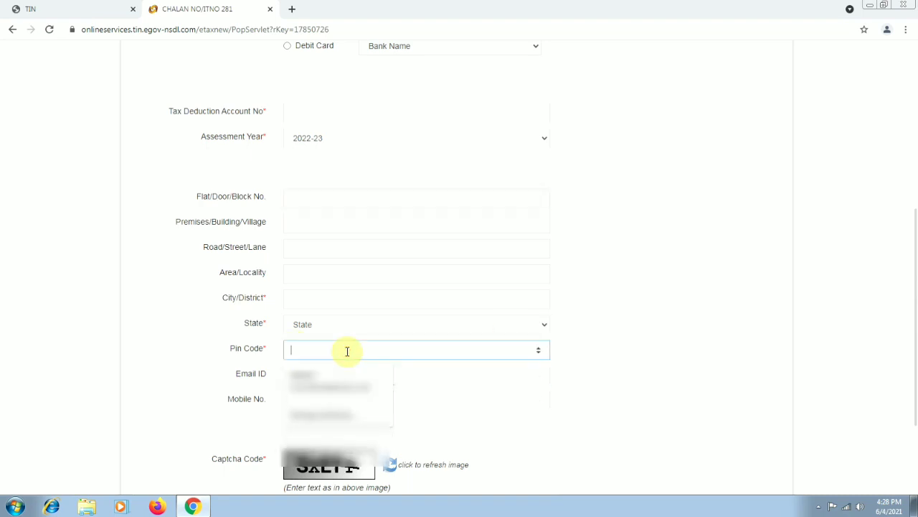
left_click(160, 331)
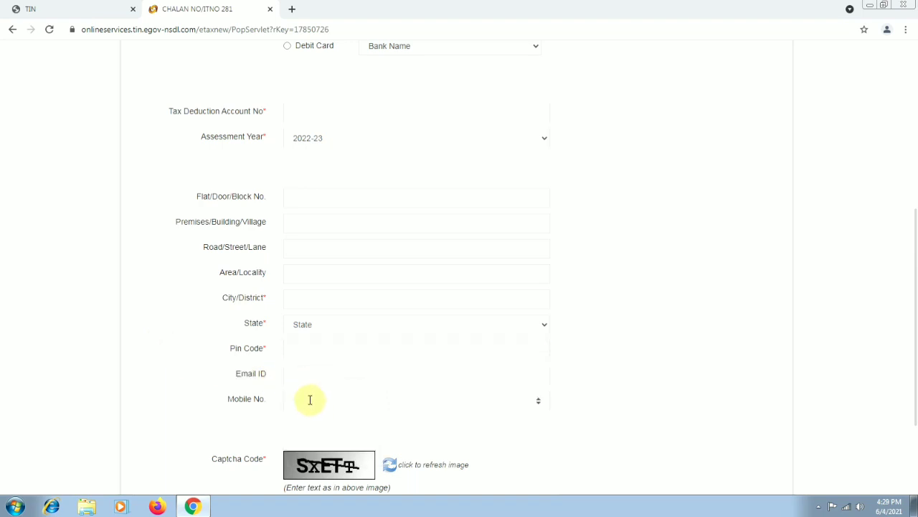
Go to the empty Captcha Code field and try to proceed with the challan form.
scroll(310, 400, "down", 3)
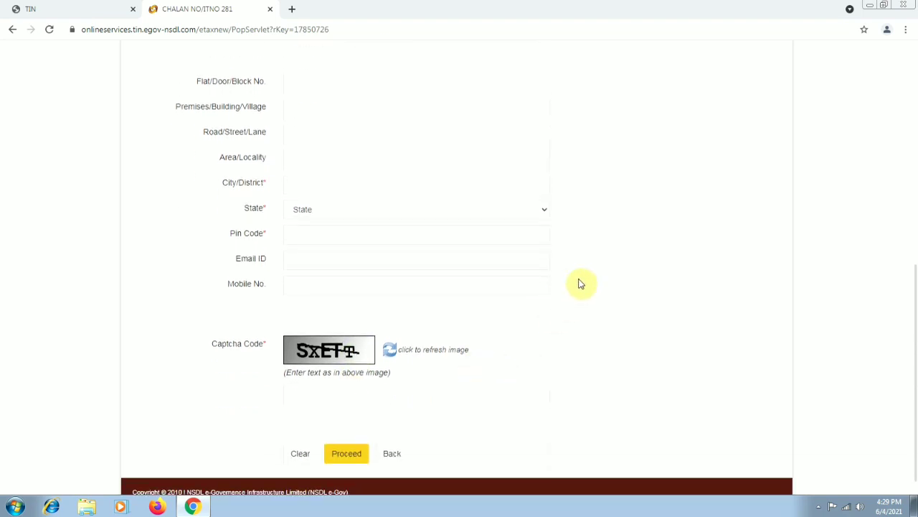
scroll(589, 309, "down", 1)
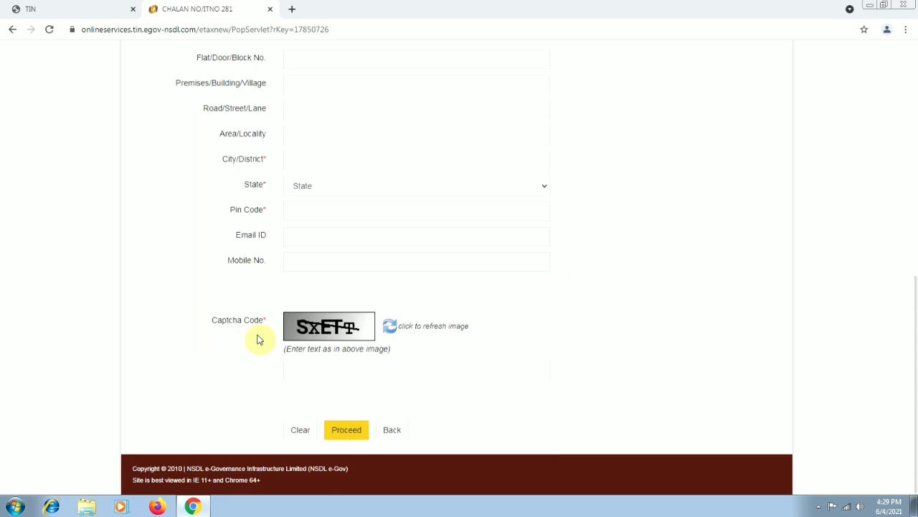
left_click(299, 367)
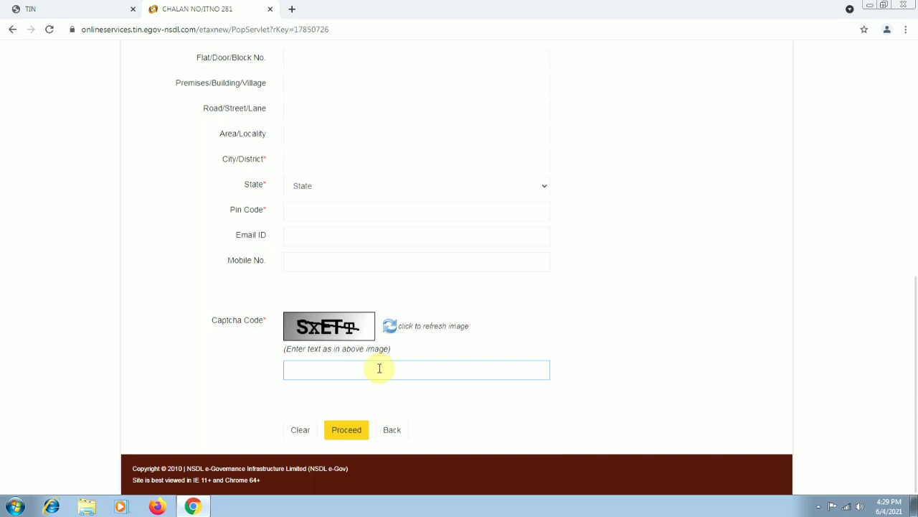
left_click(345, 433)
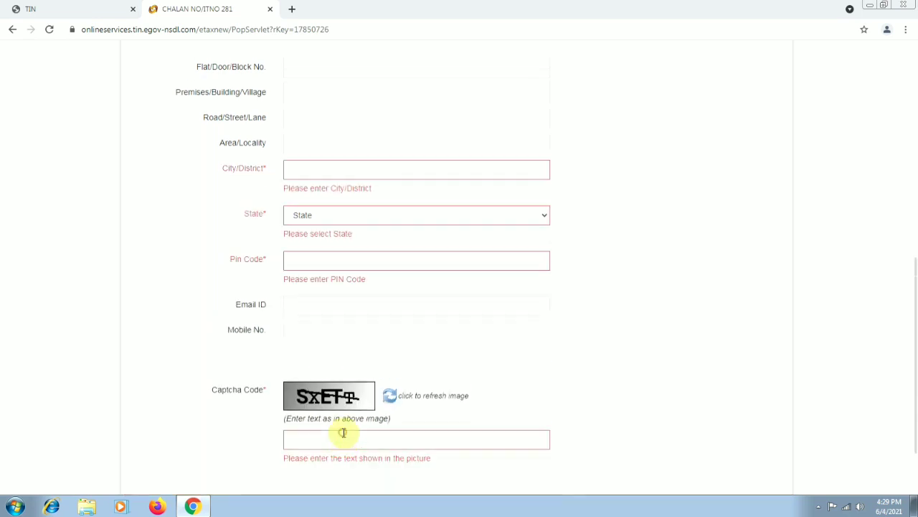
Review which challan fields are mandatory and go back to the e-Payment page without submitting the form.
scroll(342, 433, "up", 2)
scroll(705, 270, "down", 3)
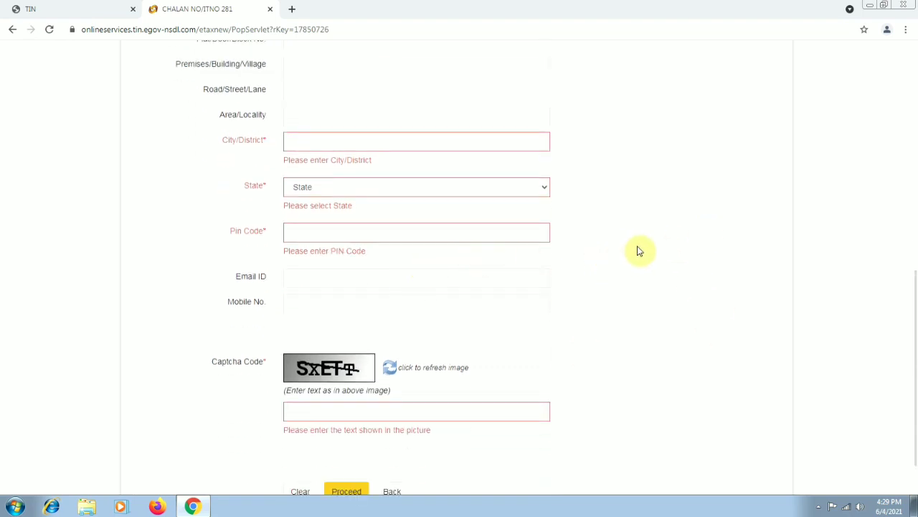
scroll(640, 251, "up", 3)
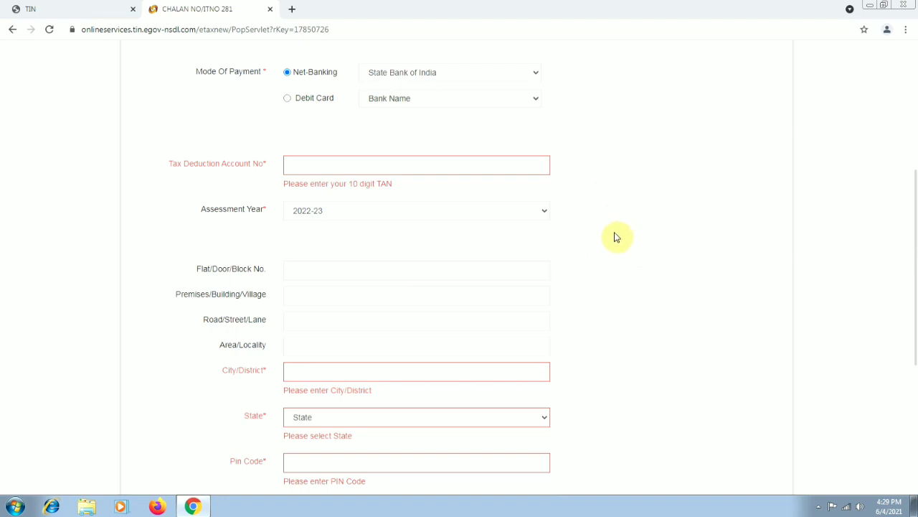
scroll(615, 237, "down", 2)
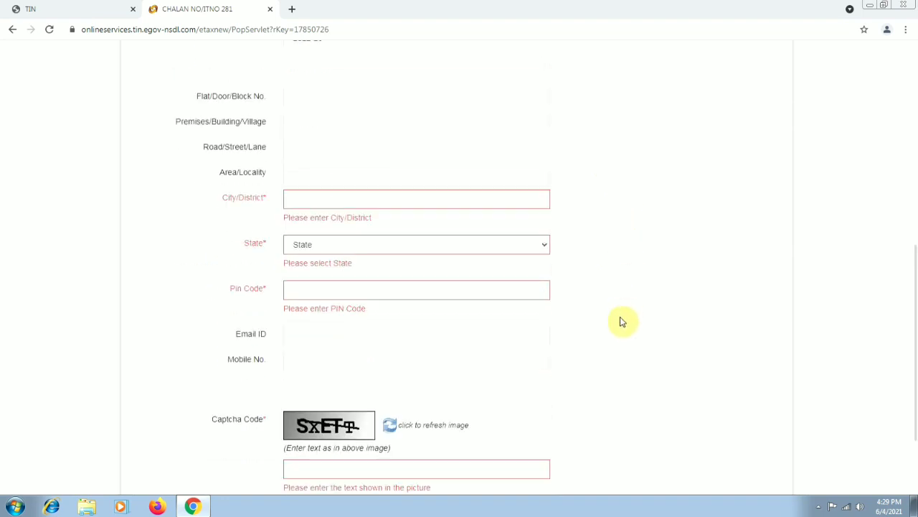
scroll(622, 321, "down", 2)
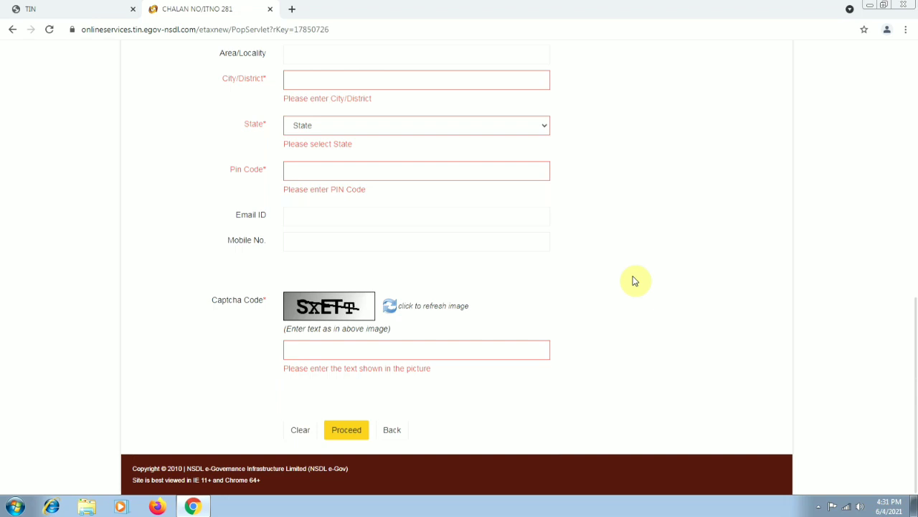
left_click(400, 435)
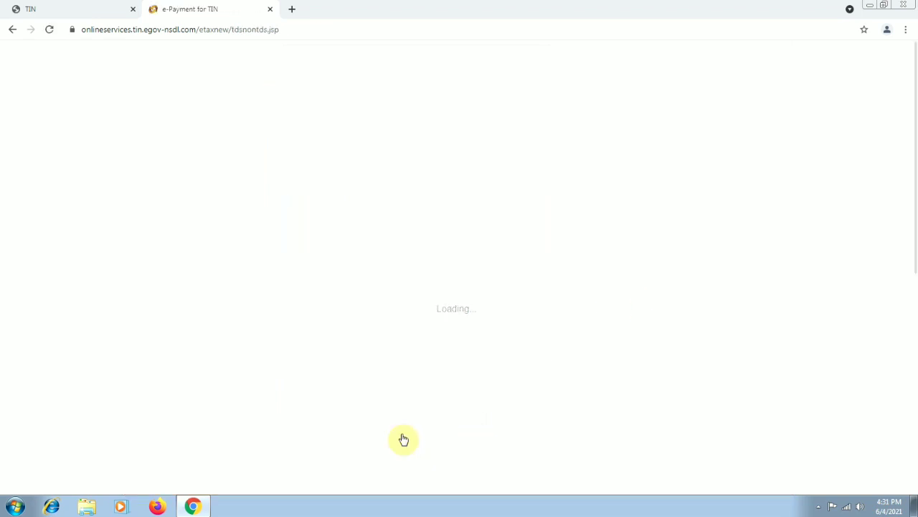